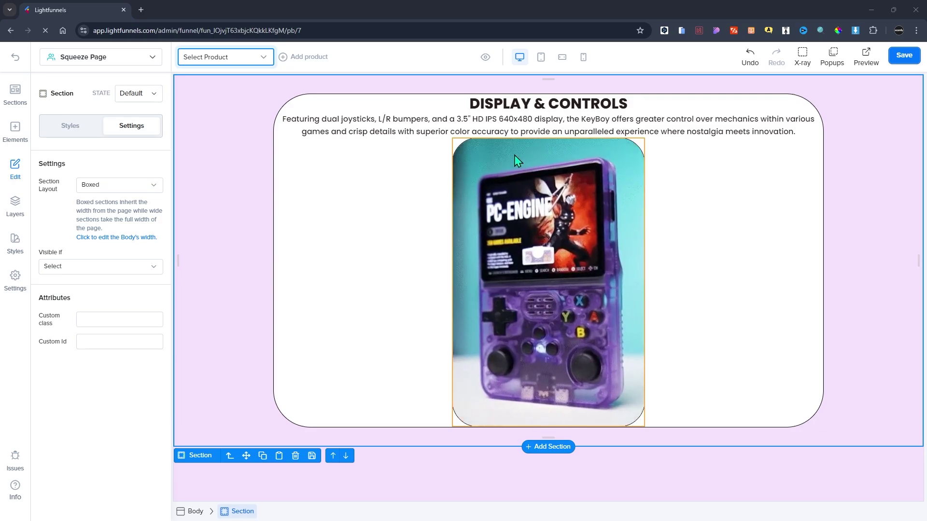
{"action": "left_click", "coordinate": [424, 106]}
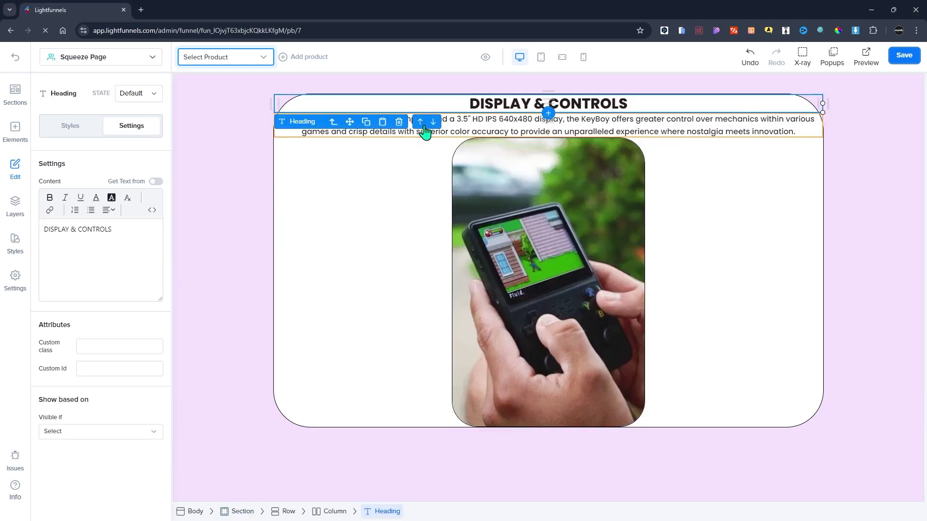
{"action": "left_click", "coordinate": [424, 131]}
{"action": "left_click", "coordinate": [491, 181]}
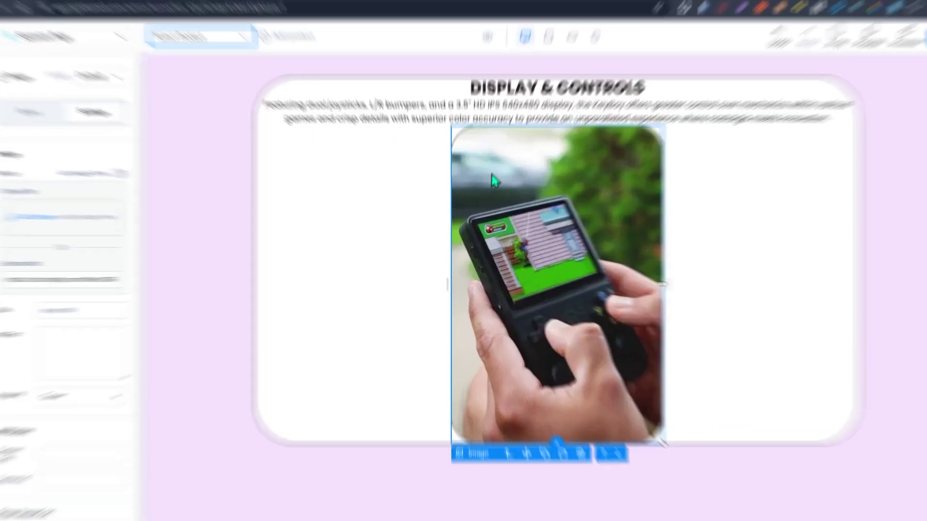
{"action": "left_click", "coordinate": [408, 261]}
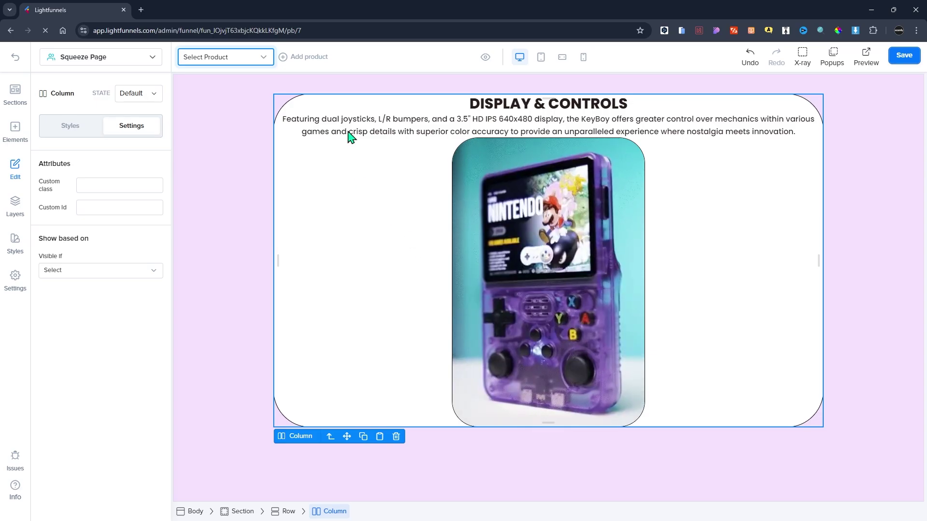
Set the DISPLAY & CONTROLS heading's padding to 20px above, 15px on each side and 40px below
{"action": "left_click", "coordinate": [402, 110]}
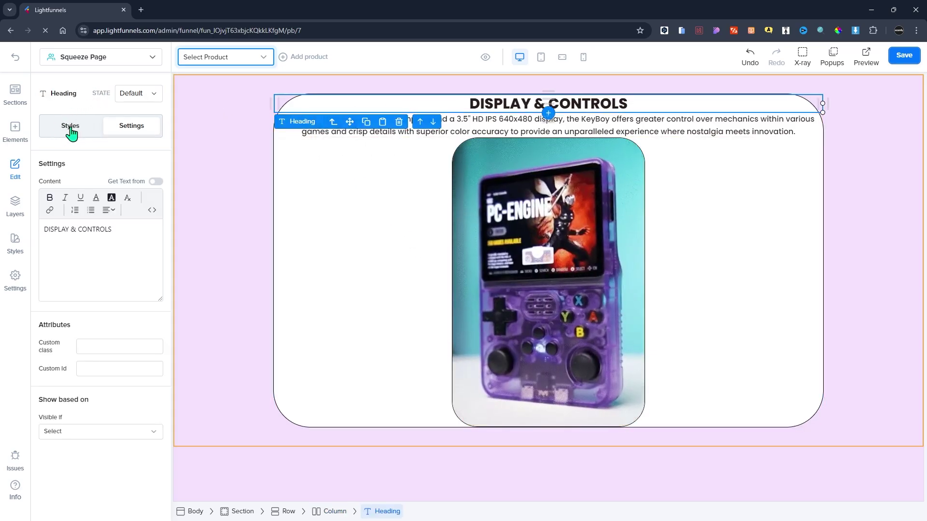
{"action": "left_click", "coordinate": [71, 131]}
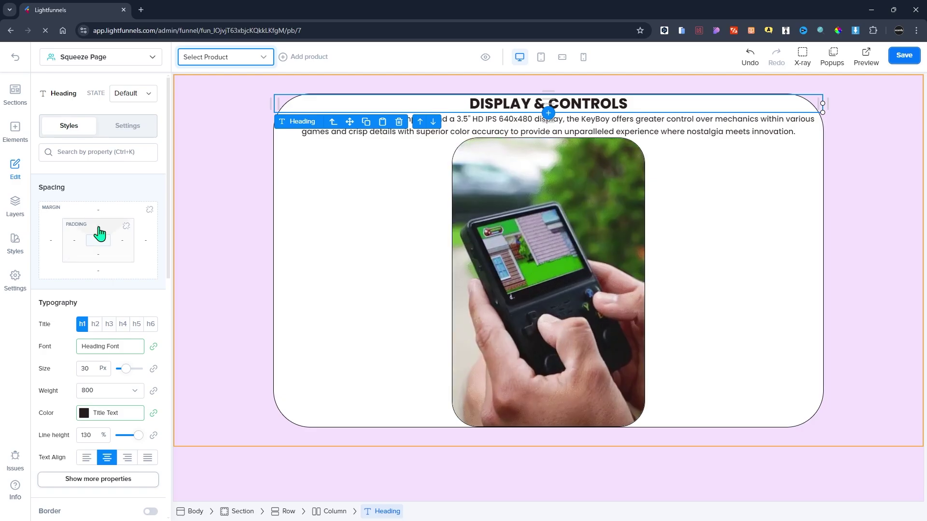
{"action": "left_click", "coordinate": [99, 233]}
{"action": "left_click", "coordinate": [114, 273]}
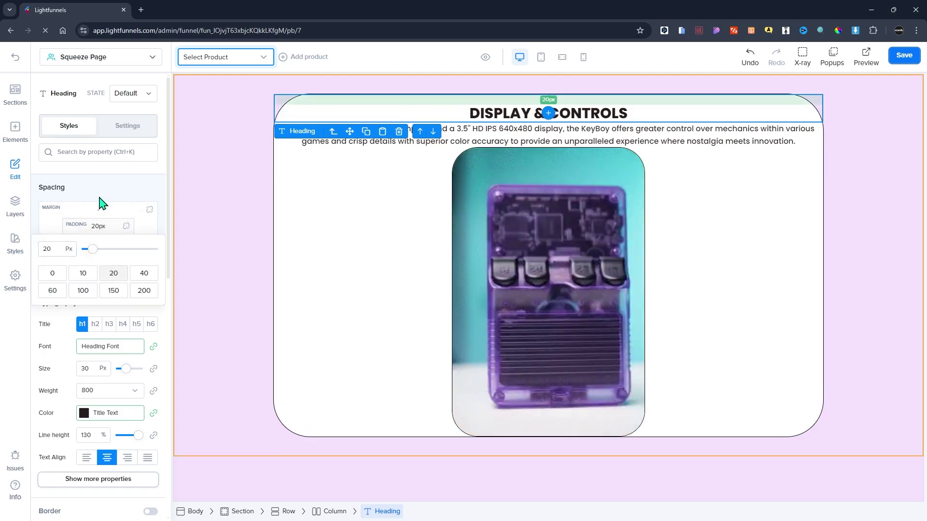
{"action": "left_click", "coordinate": [100, 178]}
{"action": "left_click", "coordinate": [97, 250]}
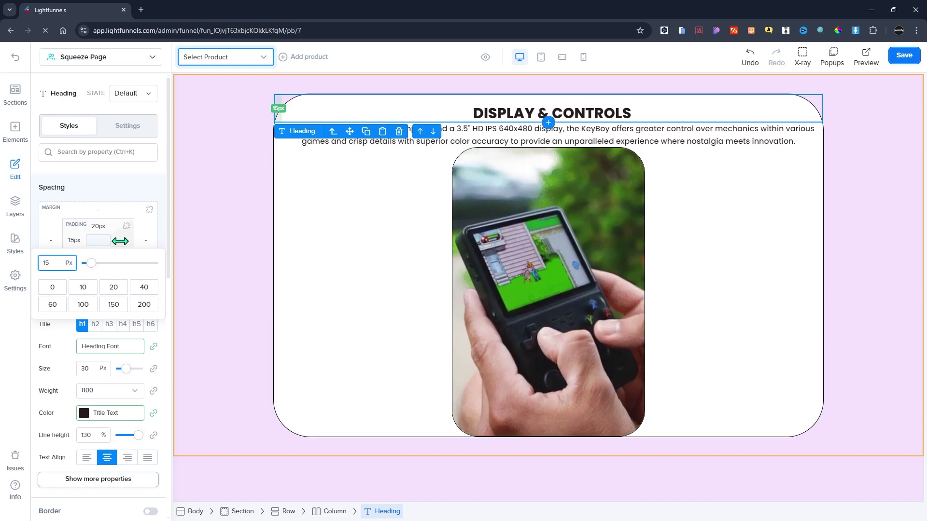
{"action": "left_click", "coordinate": [93, 211]}
{"action": "left_click", "coordinate": [96, 253]}
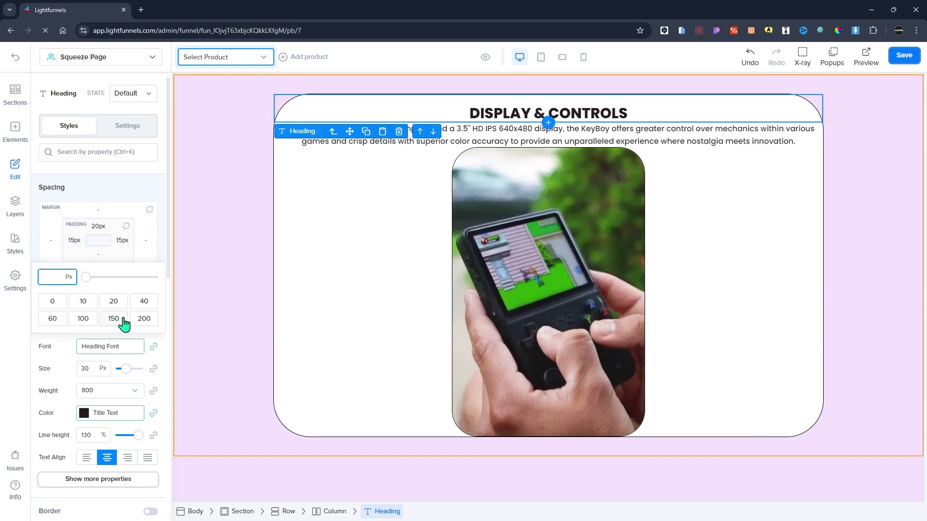
{"action": "left_click", "coordinate": [144, 304]}
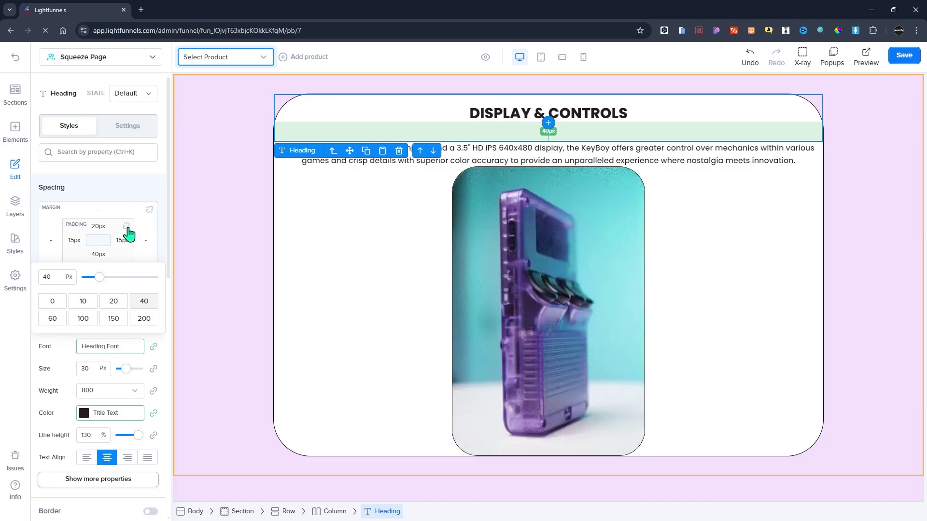
Link the heading's four padding values and set them all to 10px
{"action": "left_click", "coordinate": [126, 228]}
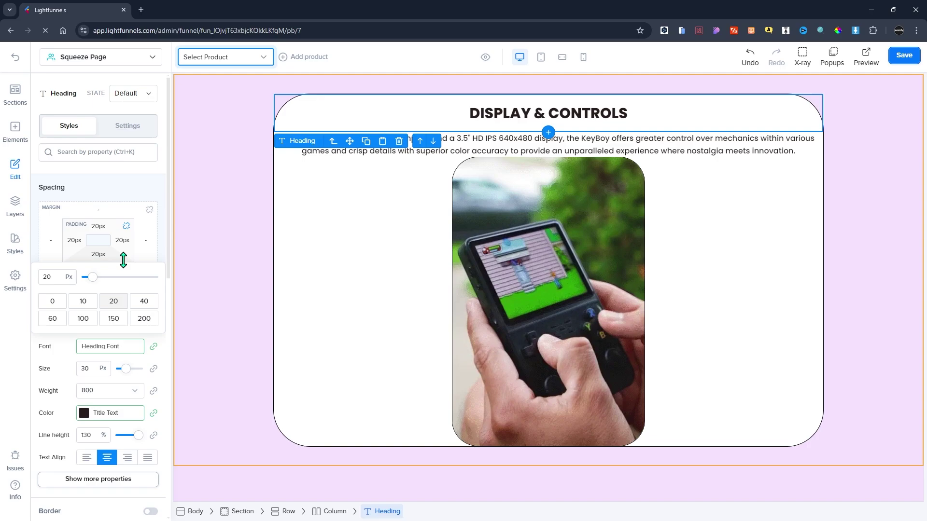
{"action": "left_click", "coordinate": [97, 227]}
{"action": "left_click", "coordinate": [151, 275]}
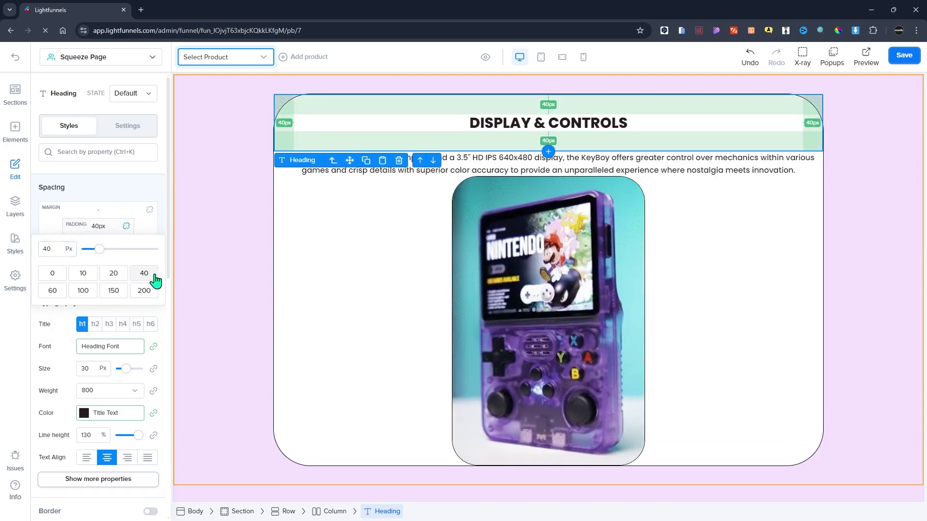
{"action": "left_click", "coordinate": [84, 274]}
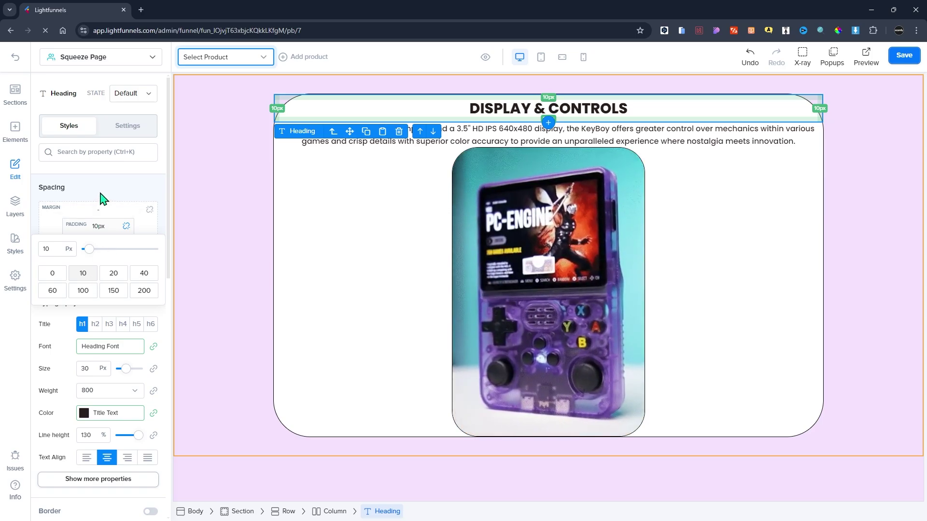
{"action": "left_click", "coordinate": [104, 198]}
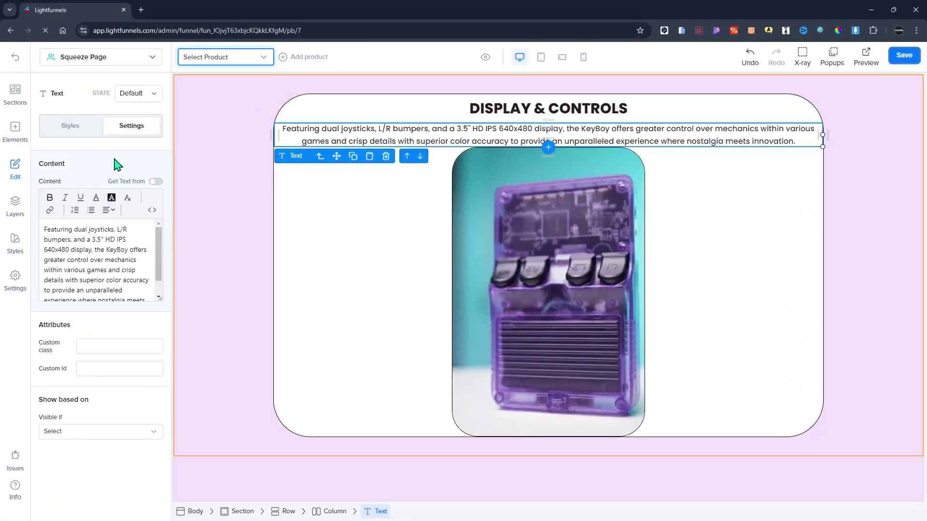
Set the description text's padding to 10px above, 20px on each side and 40px below
{"action": "left_click", "coordinate": [98, 225]}
{"action": "left_click", "coordinate": [84, 272]}
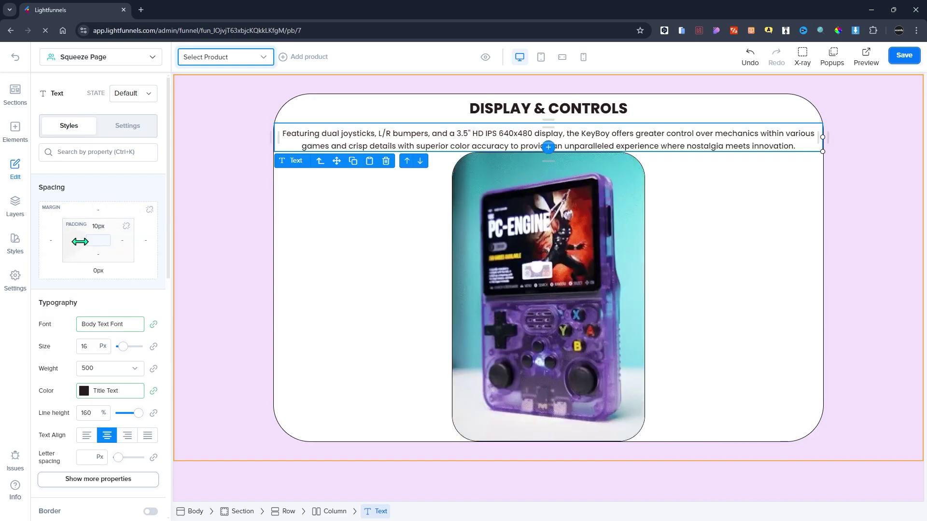
{"action": "left_click", "coordinate": [75, 240]}
{"action": "left_click", "coordinate": [115, 287]}
{"action": "left_click", "coordinate": [122, 239]}
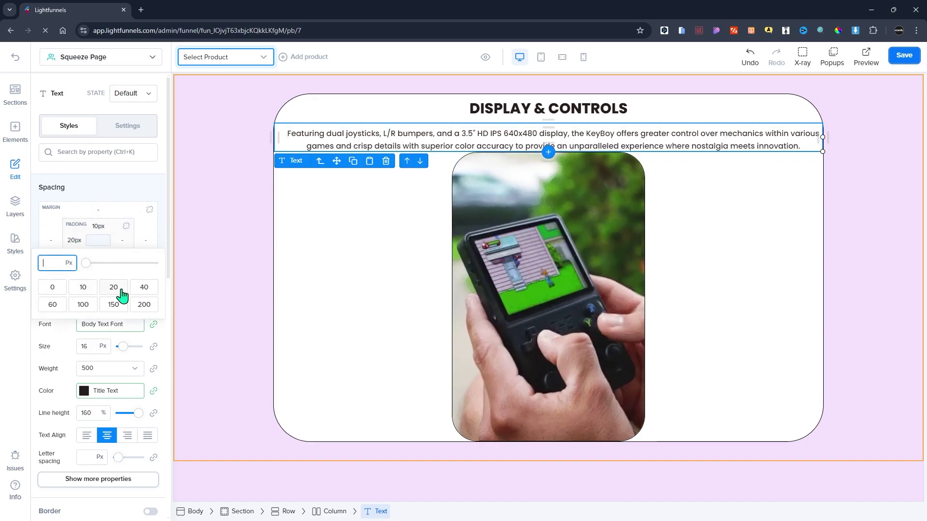
{"action": "left_click", "coordinate": [116, 286]}
{"action": "left_click", "coordinate": [99, 254]}
{"action": "left_click", "coordinate": [144, 300]}
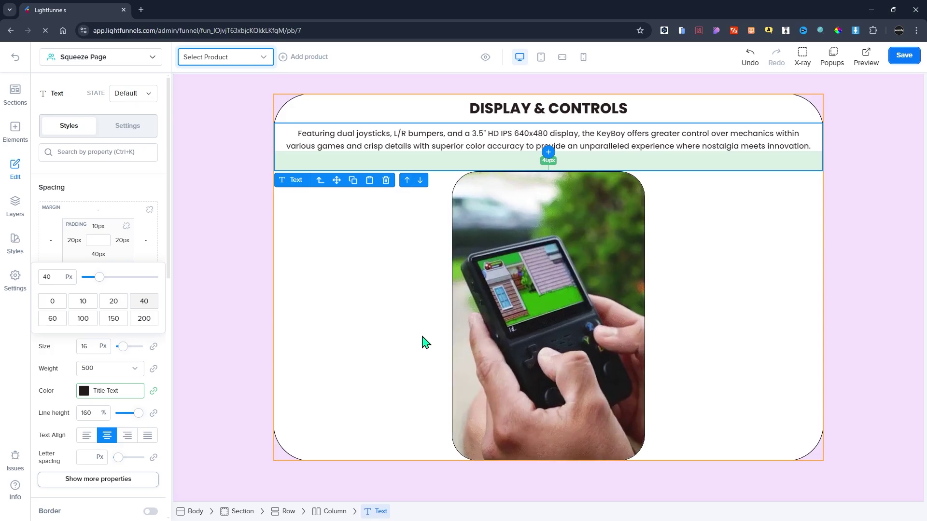
{"action": "left_click", "coordinate": [385, 115]}
{"action": "left_click", "coordinate": [396, 152]}
{"action": "left_click", "coordinate": [457, 250]}
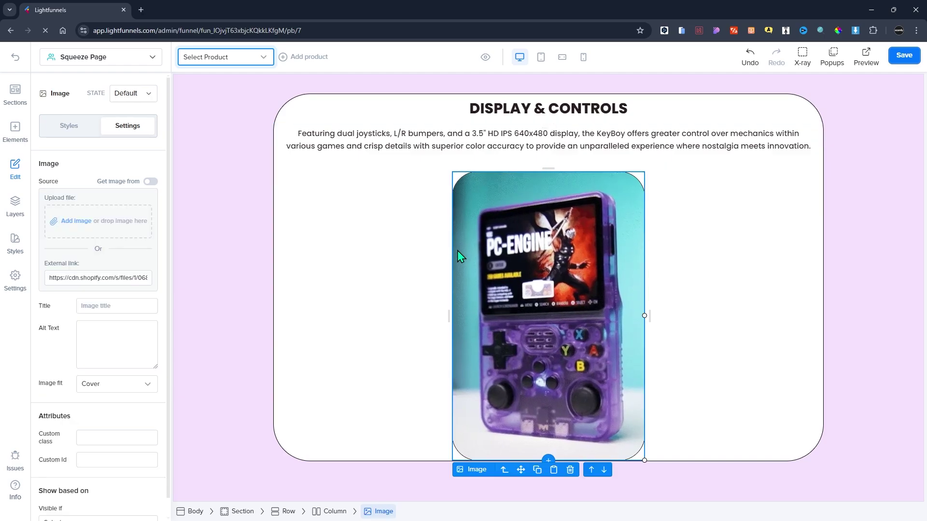
Set the DISPLAY & CONTROLS heading's bottom margin to 20px
{"action": "left_click", "coordinate": [513, 110]}
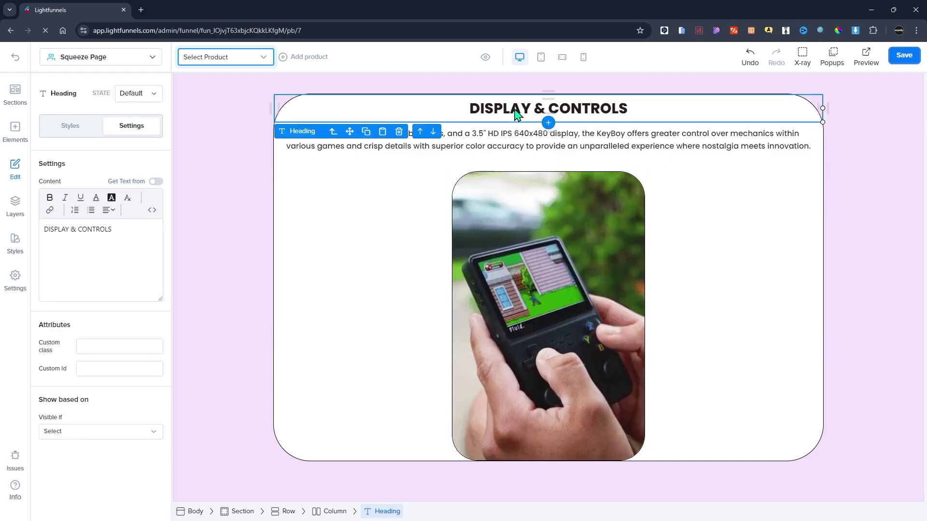
{"action": "left_click", "coordinate": [63, 129]}
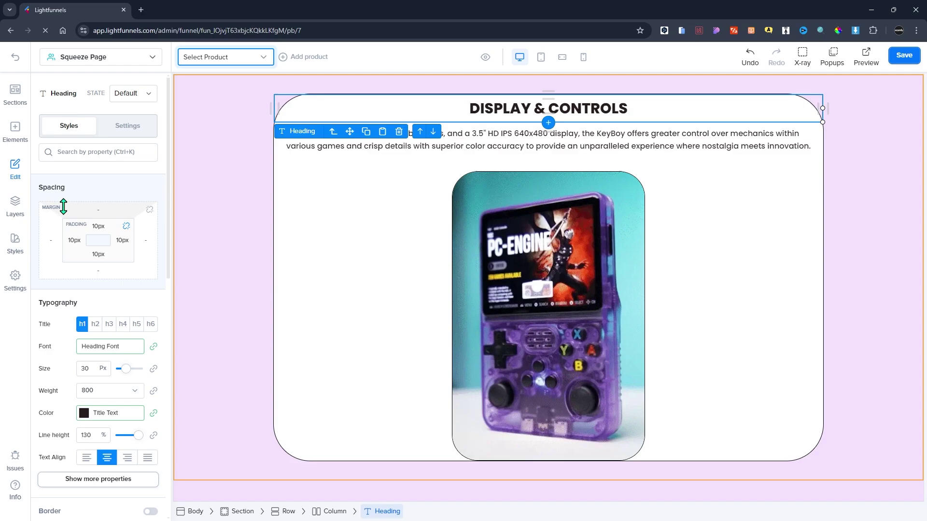
{"action": "left_click", "coordinate": [99, 271]}
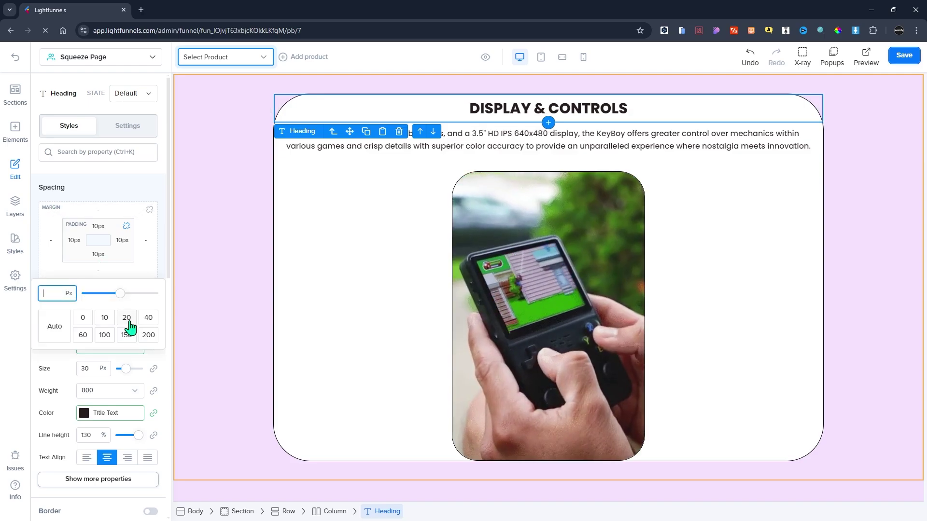
{"action": "left_click", "coordinate": [127, 319]}
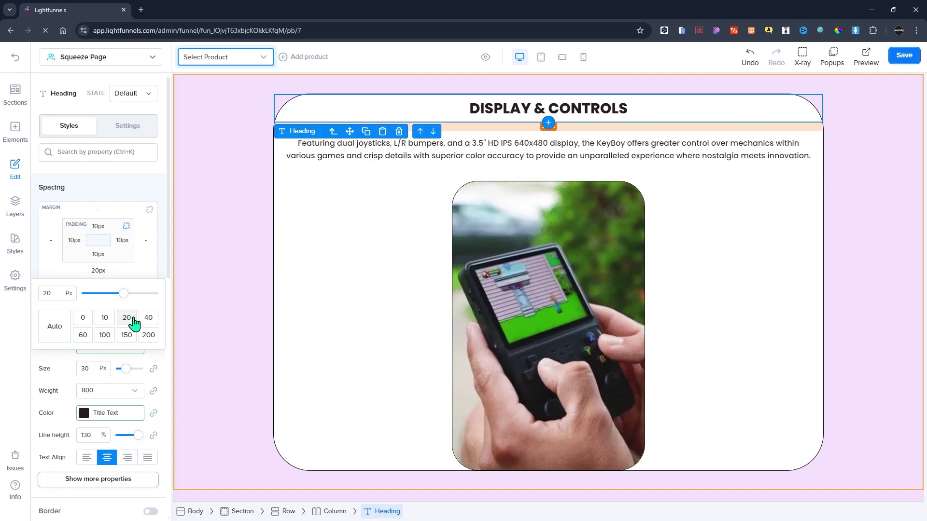
Set the bottom margin of the description text below the heading to 20px
{"action": "left_click", "coordinate": [399, 162]}
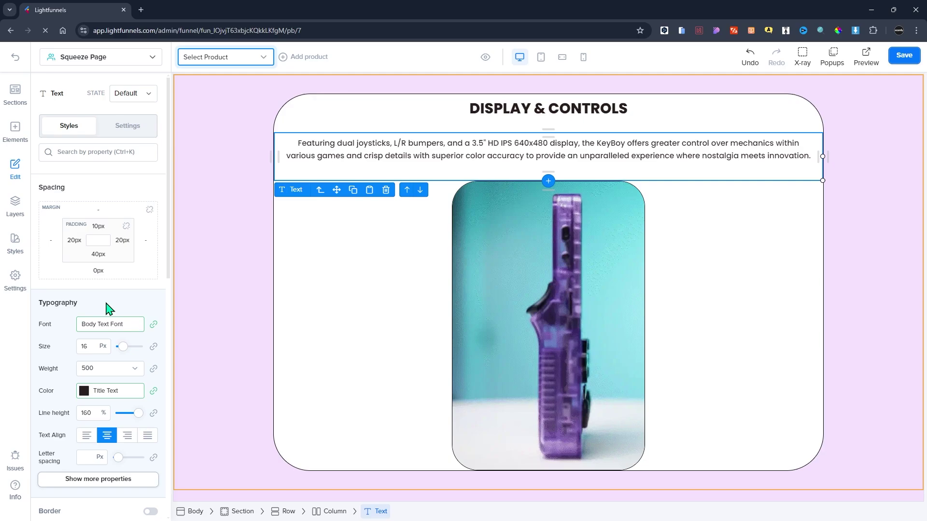
{"action": "left_click", "coordinate": [98, 270]}
{"action": "left_click", "coordinate": [127, 318]}
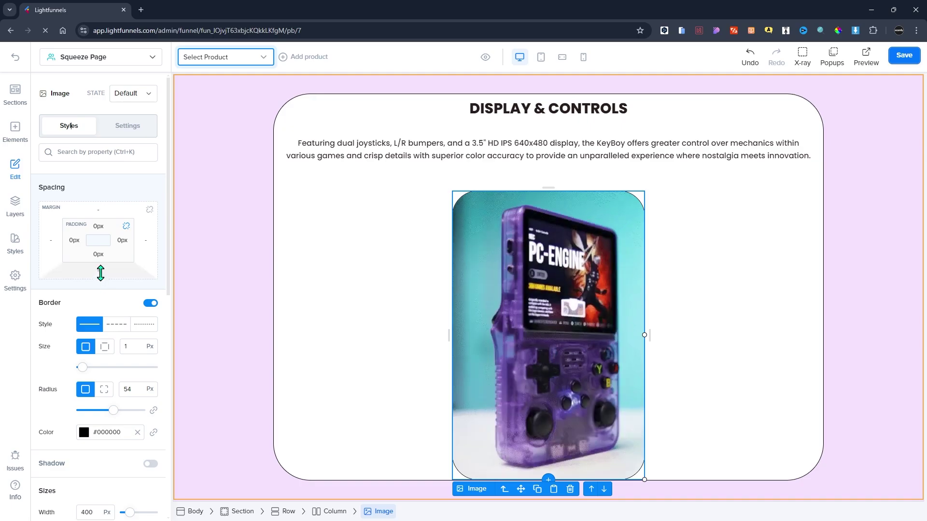
Set the bottom margin of the game console image to 20px
{"action": "left_click", "coordinate": [99, 273]}
{"action": "left_click", "coordinate": [129, 318]}
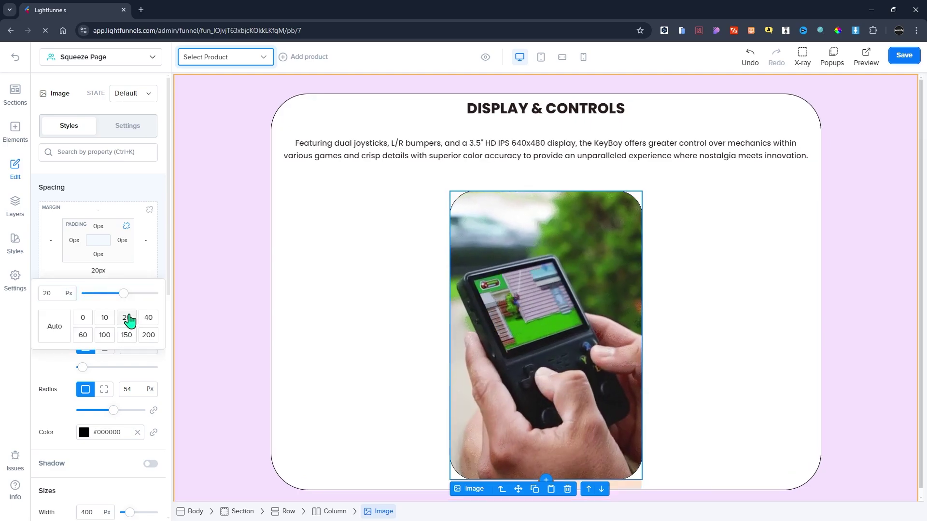
{"action": "left_click", "coordinate": [337, 318]}
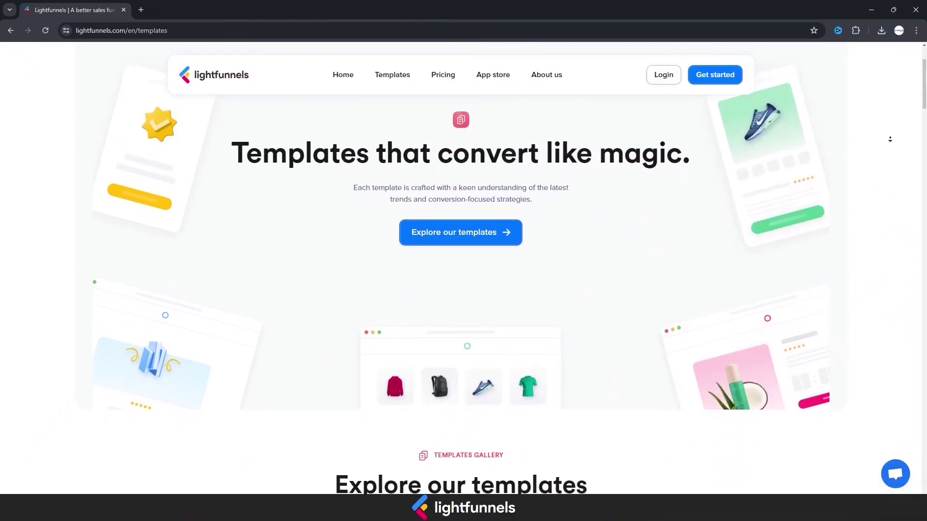
Look through the Lightfunnels website's templates page, examining the template gallery, customer testimonials and trial offer
{"action": "scroll", "coordinate": [890, 140], "scroll_direction": "down", "scroll_amount": 2}
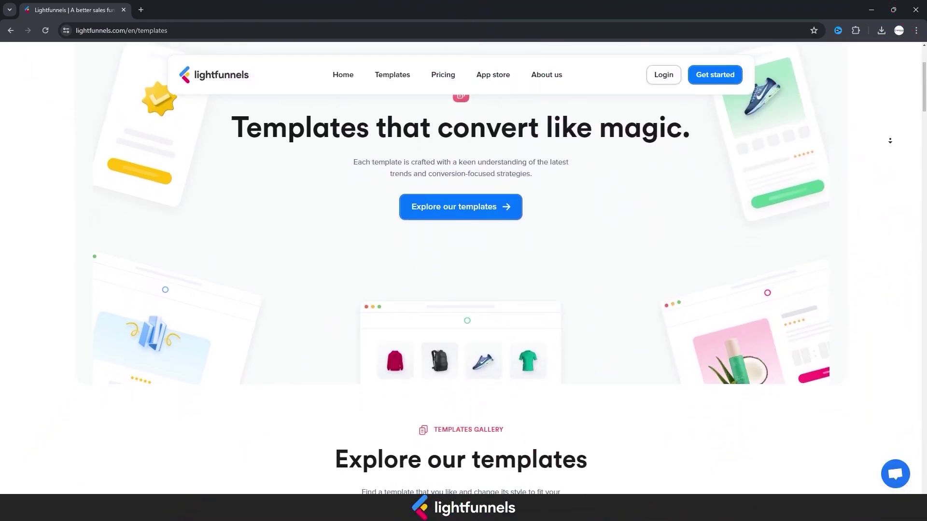
{"action": "scroll", "coordinate": [890, 141], "scroll_direction": "down", "scroll_amount": 2}
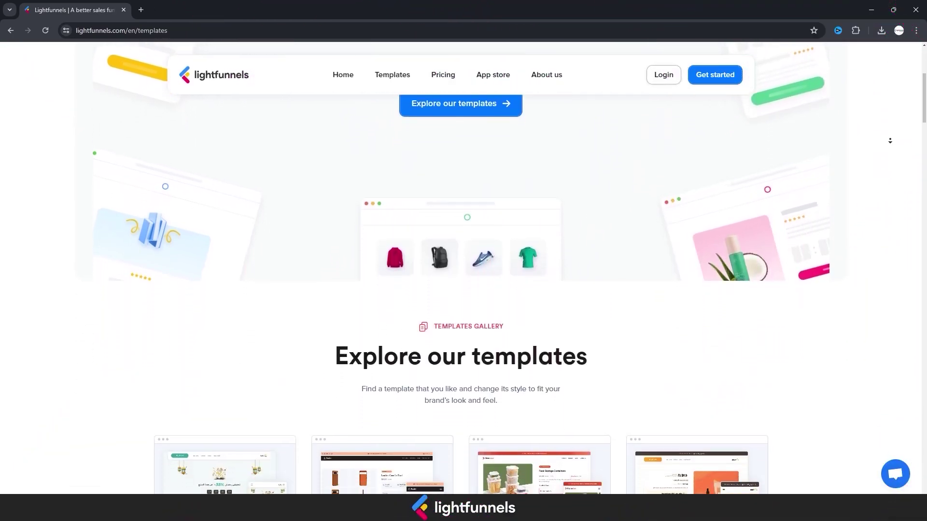
{"action": "scroll", "coordinate": [890, 140], "scroll_direction": "down", "scroll_amount": 2}
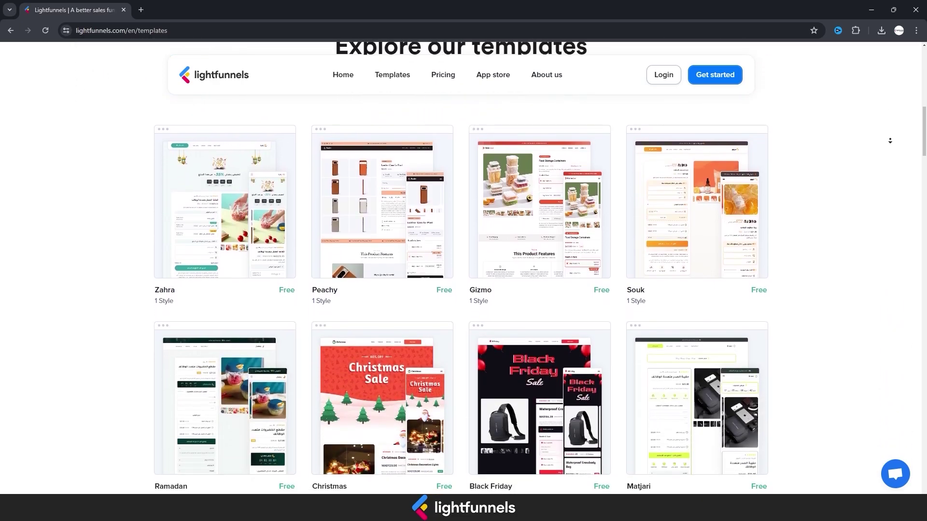
{"action": "scroll", "coordinate": [890, 141], "scroll_direction": "down", "scroll_amount": 1}
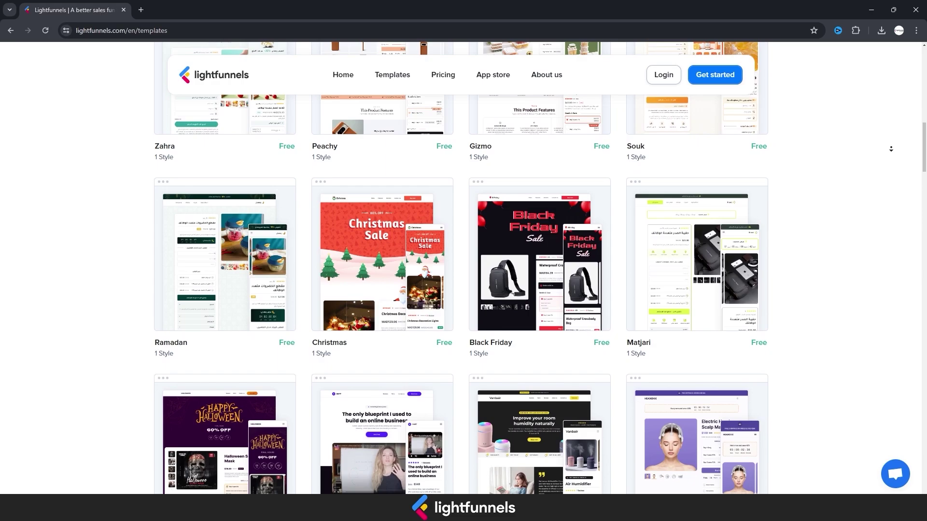
{"action": "scroll", "coordinate": [891, 154], "scroll_direction": "down", "scroll_amount": 6}
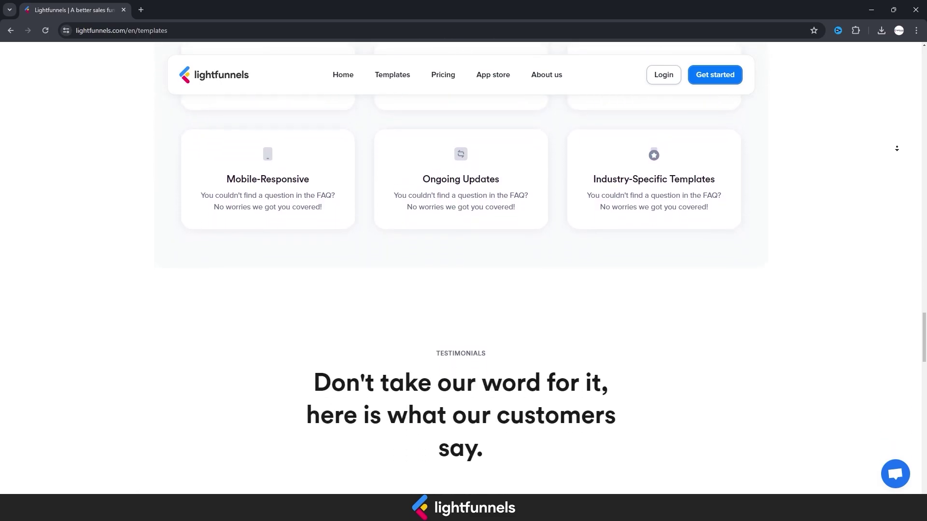
{"action": "scroll", "coordinate": [896, 149], "scroll_direction": "down", "scroll_amount": 1}
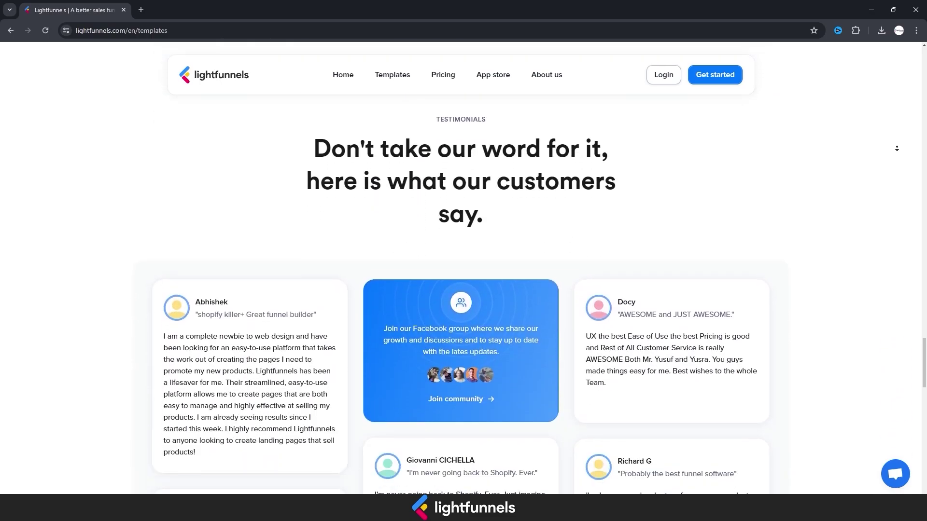
{"action": "scroll", "coordinate": [896, 152], "scroll_direction": "down", "scroll_amount": 5}
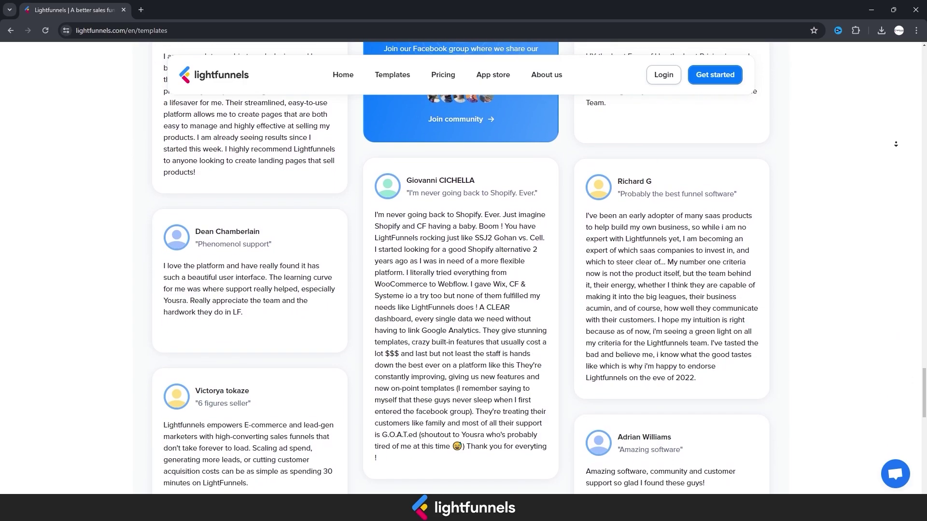
{"action": "scroll", "coordinate": [896, 144], "scroll_direction": "down", "scroll_amount": 3}
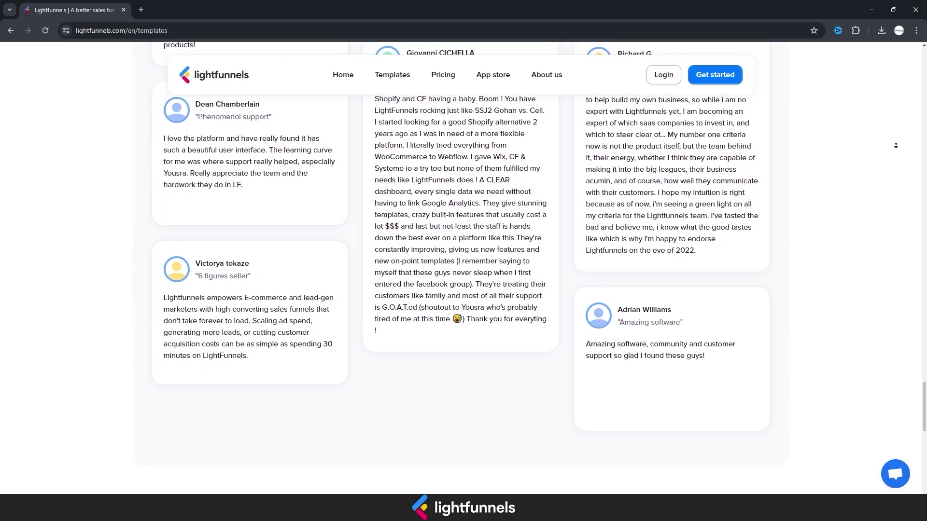
{"action": "scroll", "coordinate": [896, 150], "scroll_direction": "down", "scroll_amount": 5}
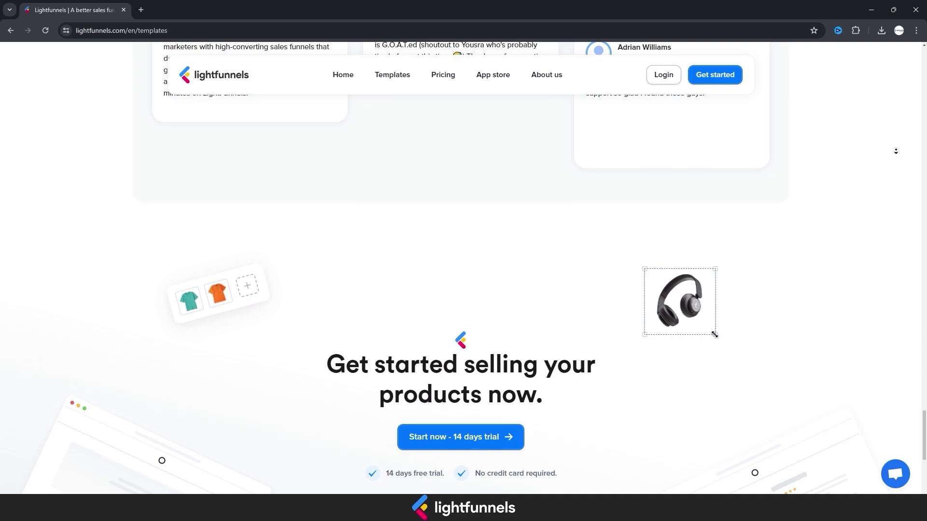
{"action": "scroll", "coordinate": [896, 149], "scroll_direction": "down", "scroll_amount": 3}
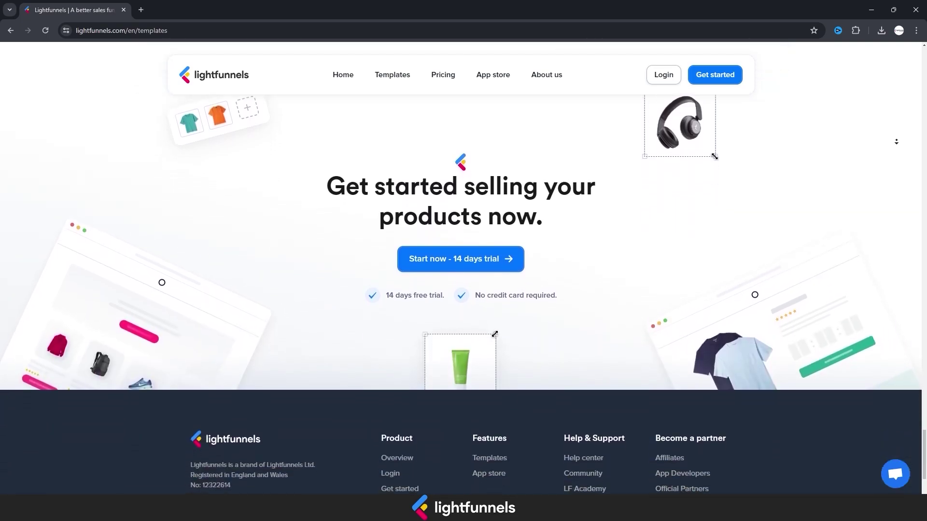
Open the pricing page from the 14-day trial offer and examine the features and prices of the Newbie, Standard and COD plans
{"action": "scroll", "coordinate": [896, 143], "scroll_direction": "down", "scroll_amount": 2}
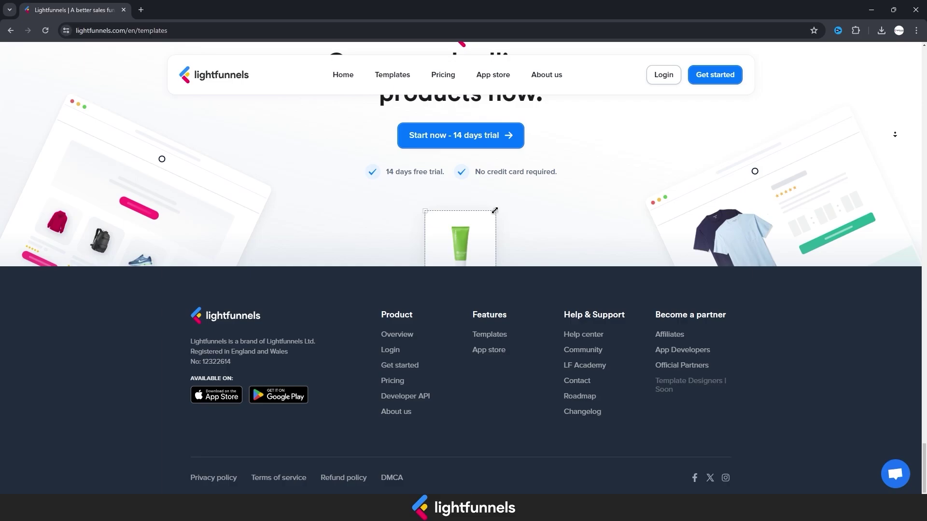
{"action": "scroll", "coordinate": [892, 106], "scroll_direction": "up", "scroll_amount": 3}
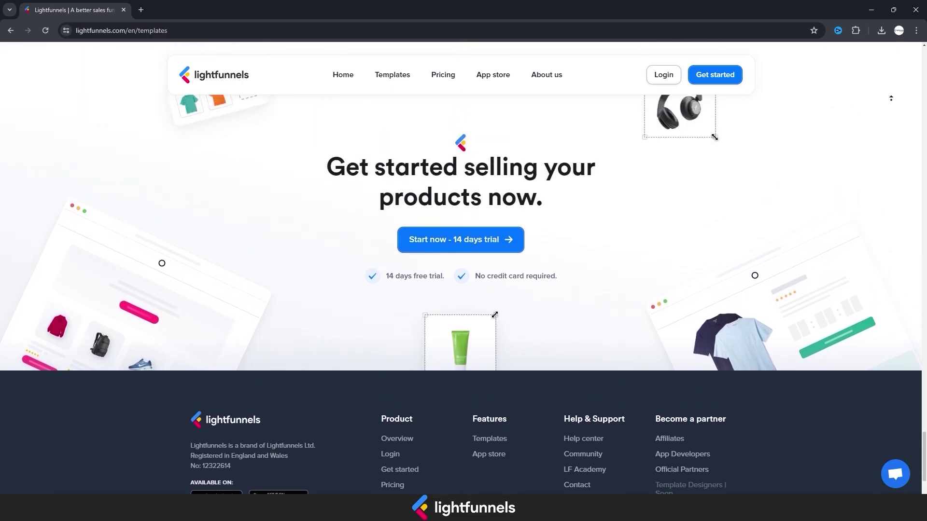
{"action": "scroll", "coordinate": [891, 98], "scroll_direction": "up", "scroll_amount": 1}
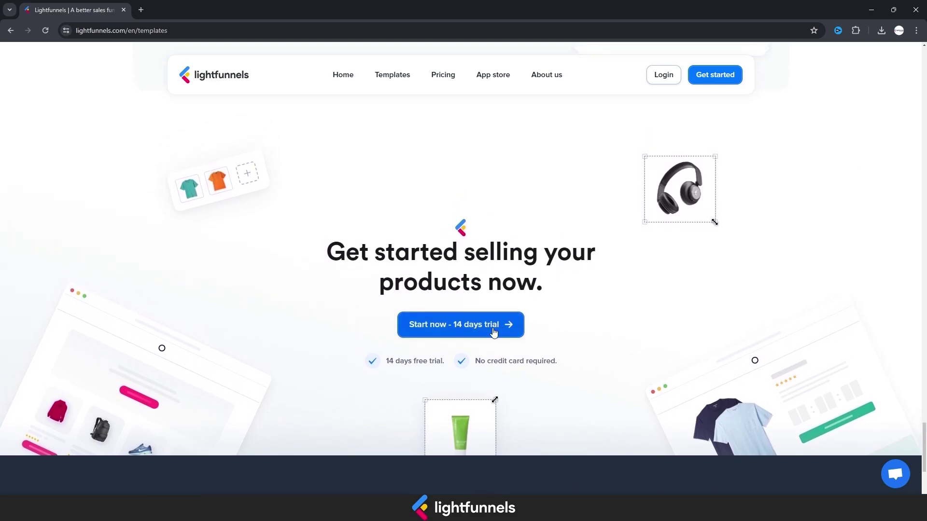
{"action": "scroll", "coordinate": [458, 340], "scroll_direction": "up", "scroll_amount": 1}
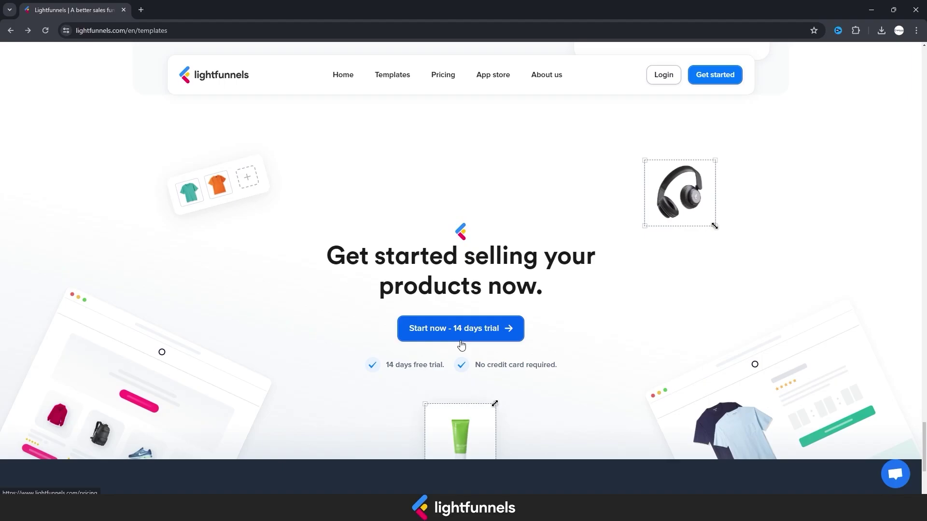
{"action": "left_click", "coordinate": [460, 341]}
{"action": "scroll", "coordinate": [432, 251], "scroll_direction": "down", "scroll_amount": 3}
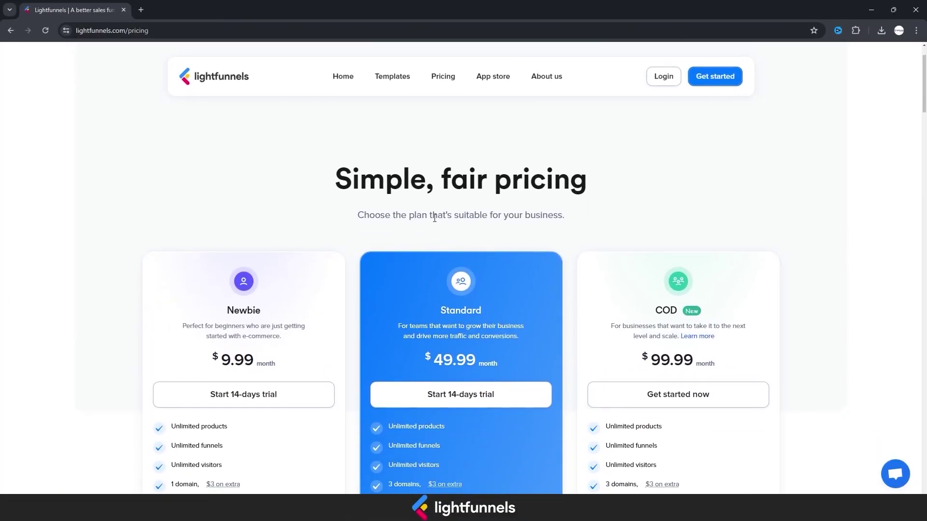
{"action": "scroll", "coordinate": [433, 177], "scroll_direction": "down", "scroll_amount": 1}
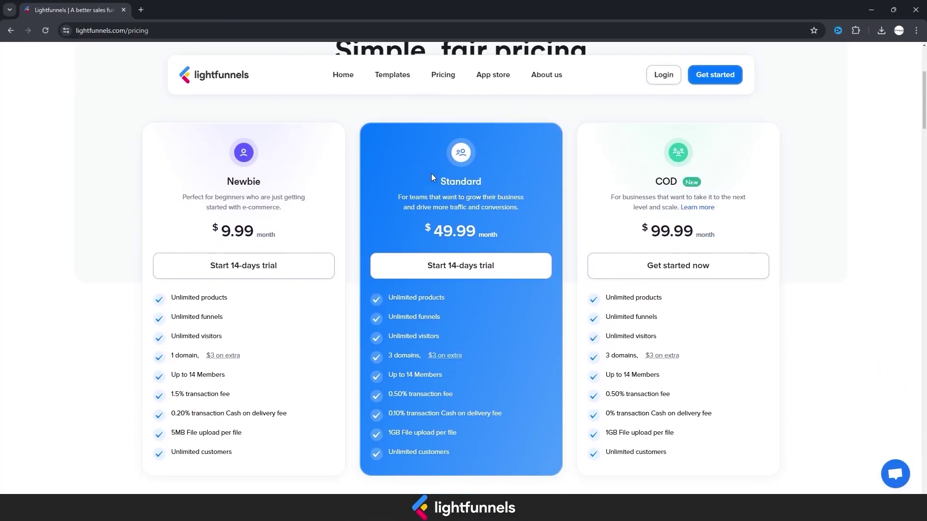